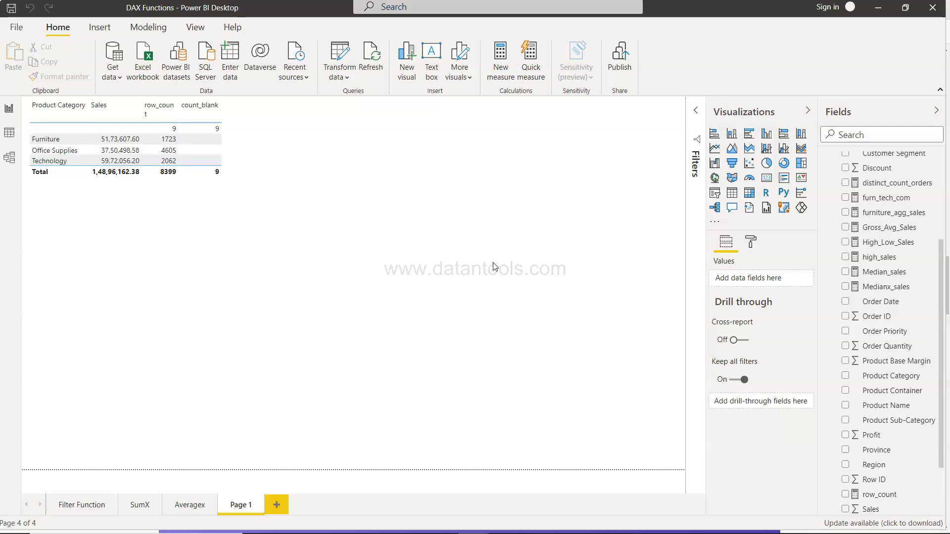
Display the Calendar table's formula CALENDAR(MIN(Orders[Order Date]),MAX(Orders[Order Date])) in the formula bar.
{"action": "left_click", "coordinate": [359, 277]}
{"action": "scroll", "coordinate": [909, 222], "scroll_direction": "up", "scroll_amount": 5}
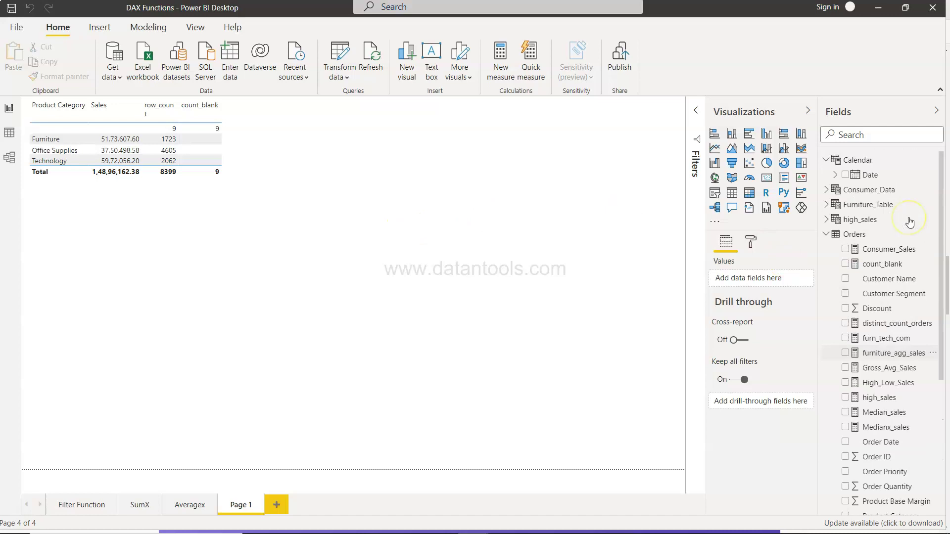
{"action": "left_click", "coordinate": [855, 167]}
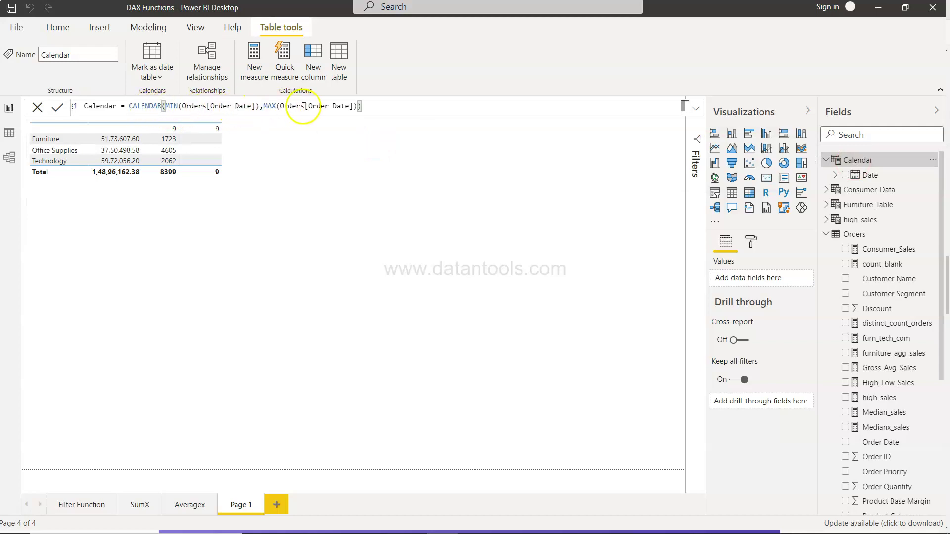
{"action": "left_click", "coordinate": [252, 106]}
Delete the stray Q&A visual and add a table of Calendar Date by Year, Quarter, Month, Day.
{"action": "left_click", "coordinate": [354, 187]}
{"action": "double_click", "coordinate": [534, 382]}
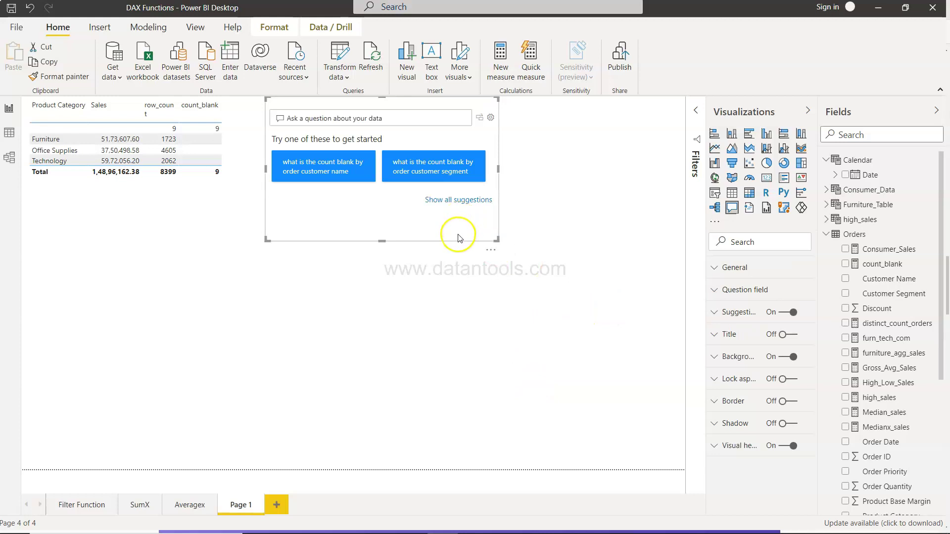
{"action": "left_click", "coordinate": [490, 250]}
{"action": "left_click", "coordinate": [523, 272]}
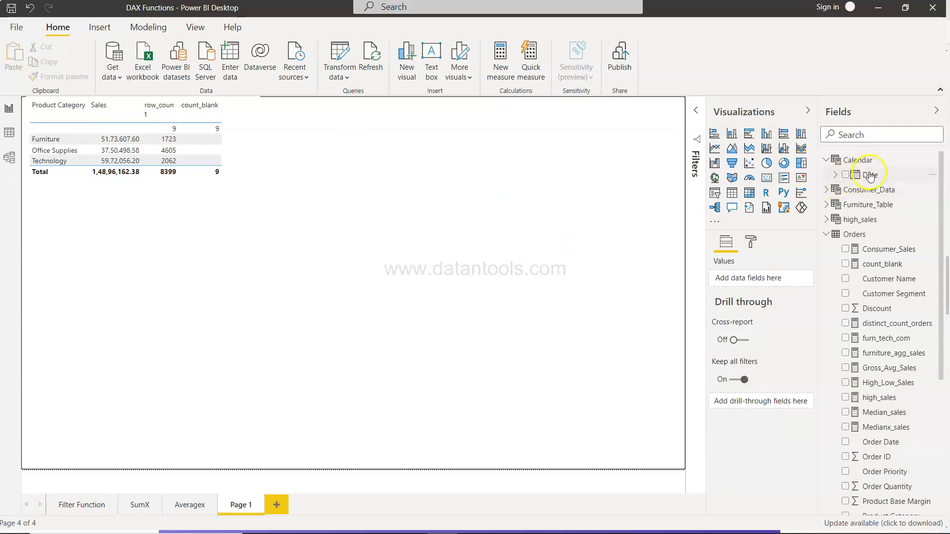
{"action": "left_click", "coordinate": [732, 194]}
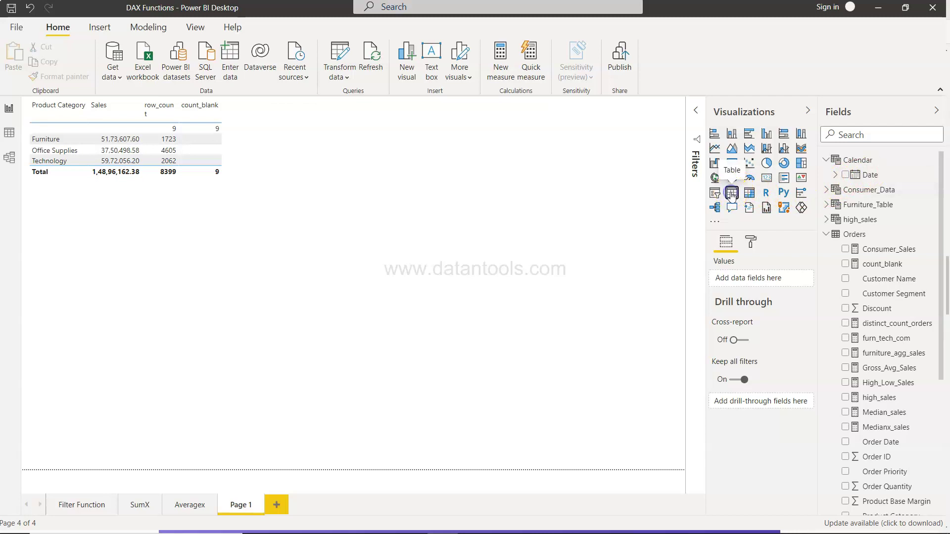
{"action": "left_click", "coordinate": [846, 176]}
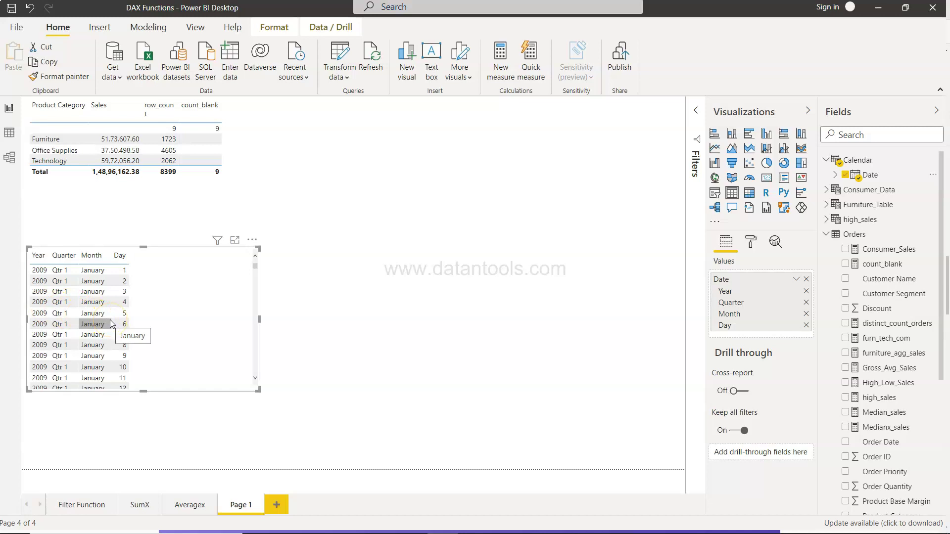
Add Orders Sales to the Calendar date table and review the rows and 1,48,96,162.38 total.
{"action": "scroll", "coordinate": [878, 345], "scroll_direction": "down", "scroll_amount": 5}
{"action": "left_click", "coordinate": [858, 431]}
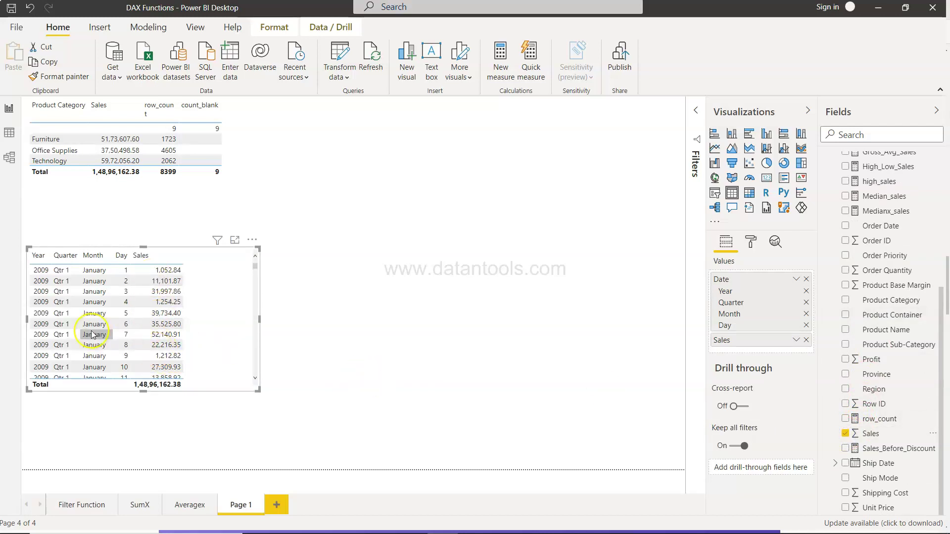
{"action": "scroll", "coordinate": [92, 334], "scroll_direction": "down", "scroll_amount": 8}
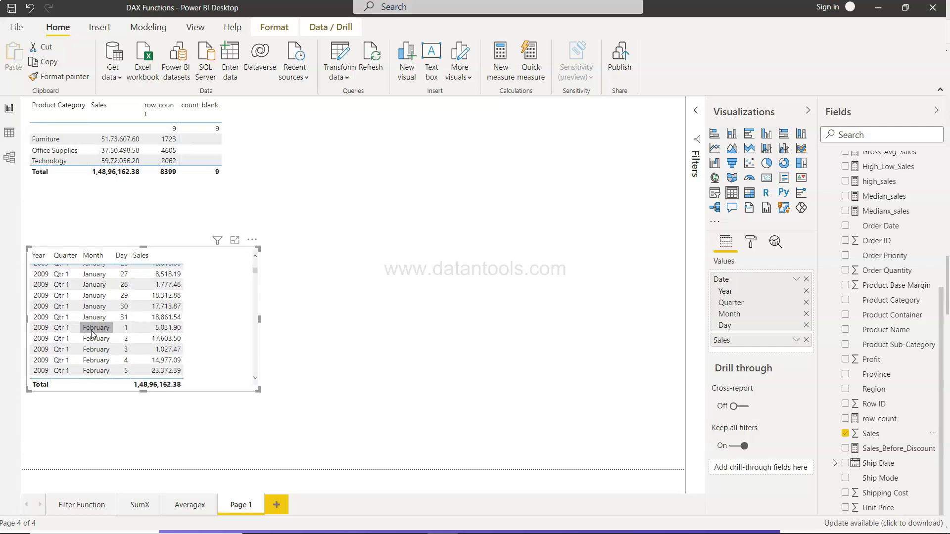
{"action": "scroll", "coordinate": [91, 334], "scroll_direction": "down", "scroll_amount": 20}
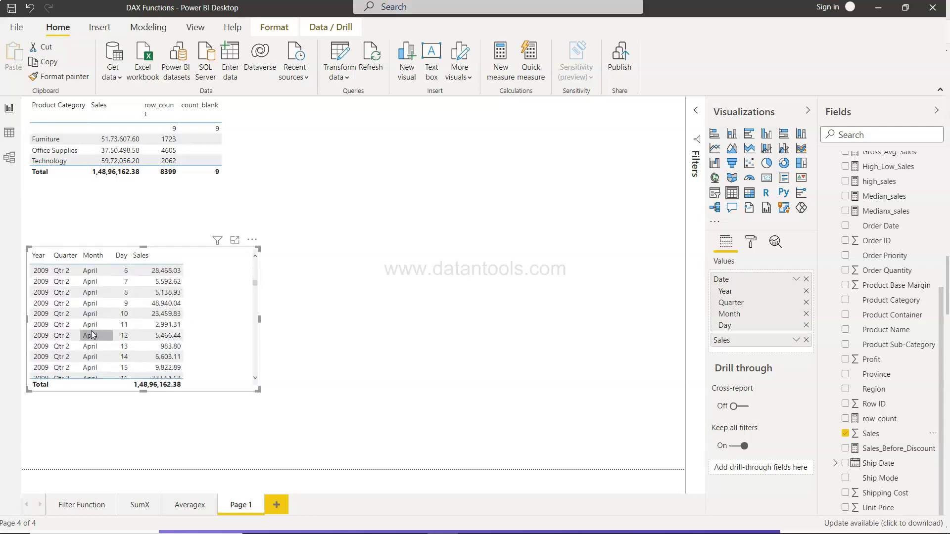
{"action": "scroll", "coordinate": [93, 335], "scroll_direction": "down", "scroll_amount": 12}
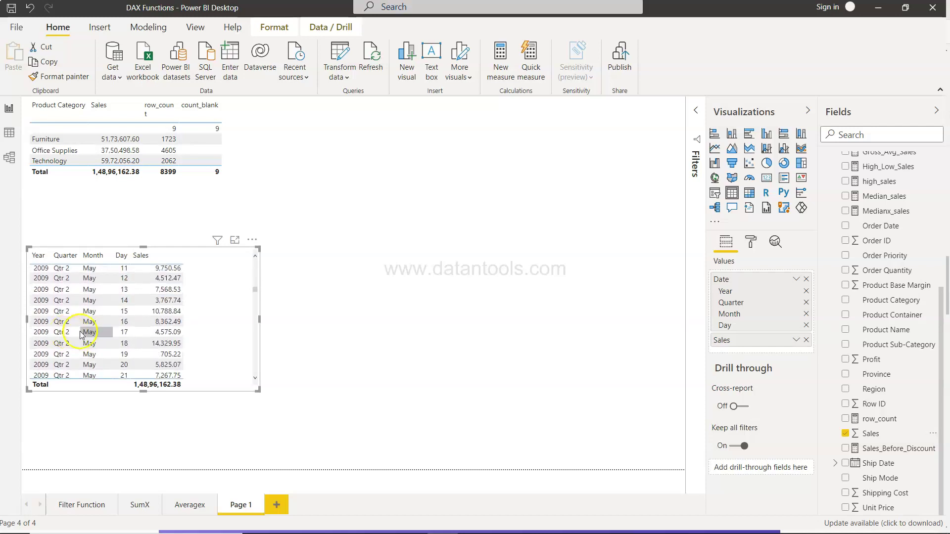
{"action": "scroll", "coordinate": [86, 332], "scroll_direction": "up", "scroll_amount": 20}
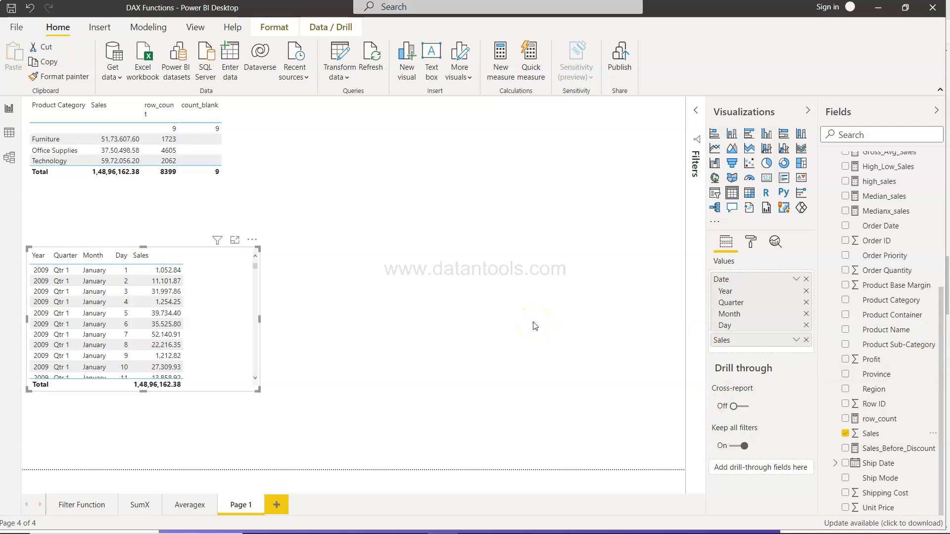
{"action": "scroll", "coordinate": [891, 241], "scroll_direction": "up", "scroll_amount": 3}
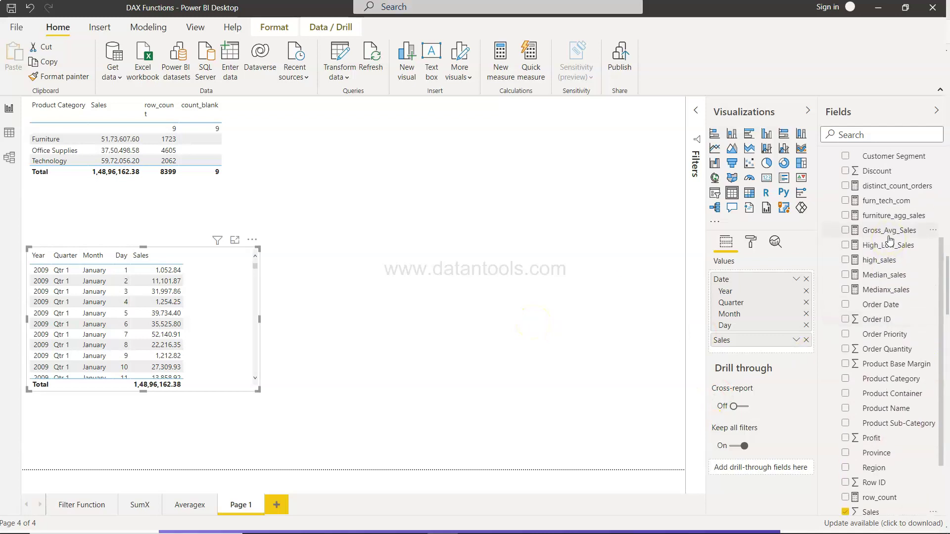
{"action": "scroll", "coordinate": [891, 241], "scroll_direction": "up", "scroll_amount": 3}
{"action": "scroll", "coordinate": [889, 240], "scroll_direction": "up", "scroll_amount": 1}
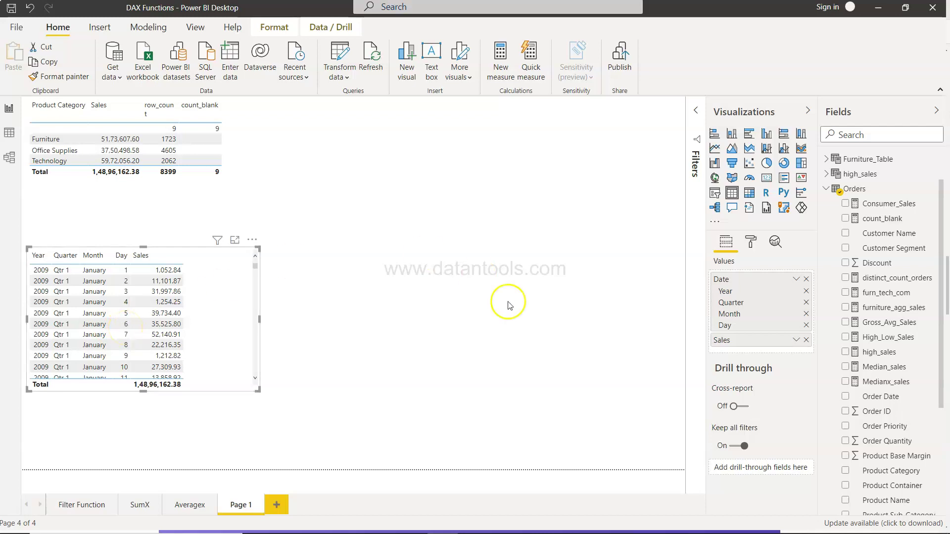
Start a new Orders measure named MTDSales using the TOTALMTD function.
{"action": "right_click", "coordinate": [853, 190]}
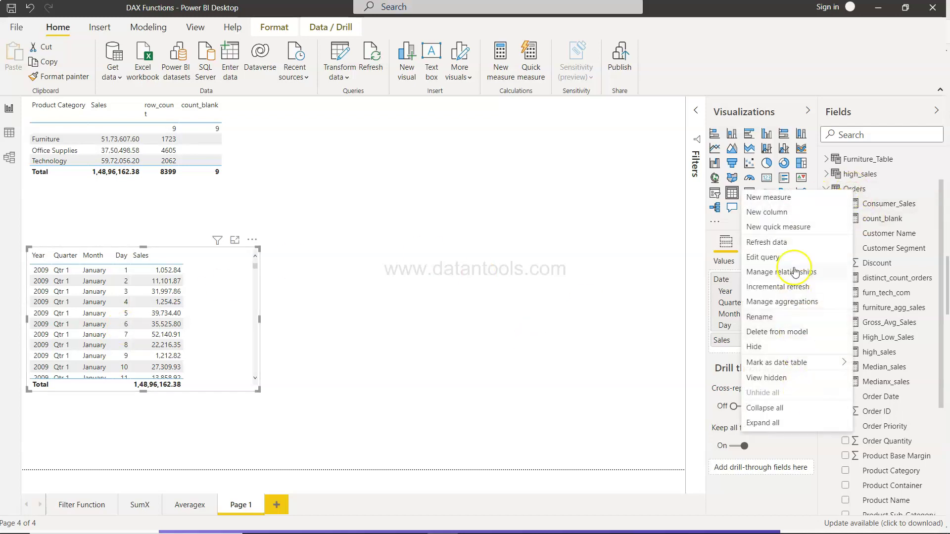
{"action": "left_click", "coordinate": [791, 198]}
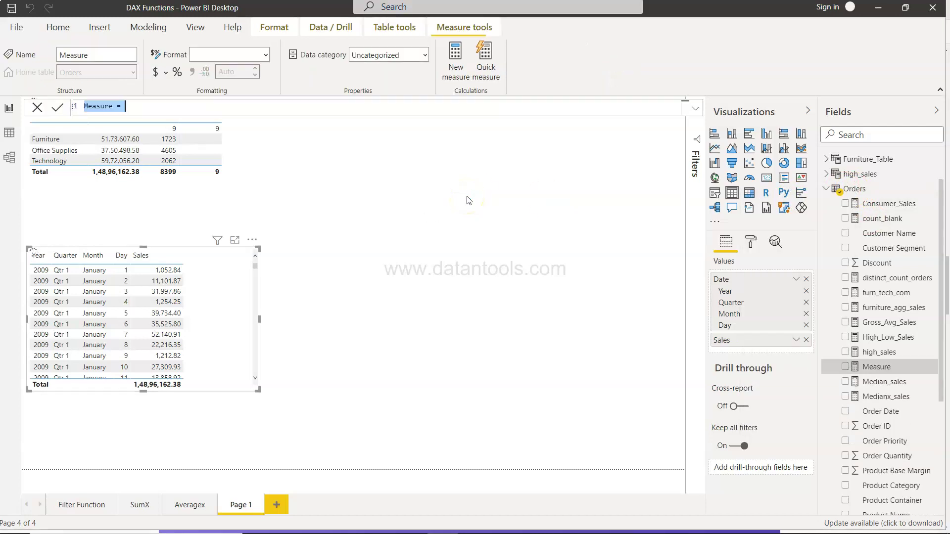
{"action": "type", "text": "MTDSales ="}
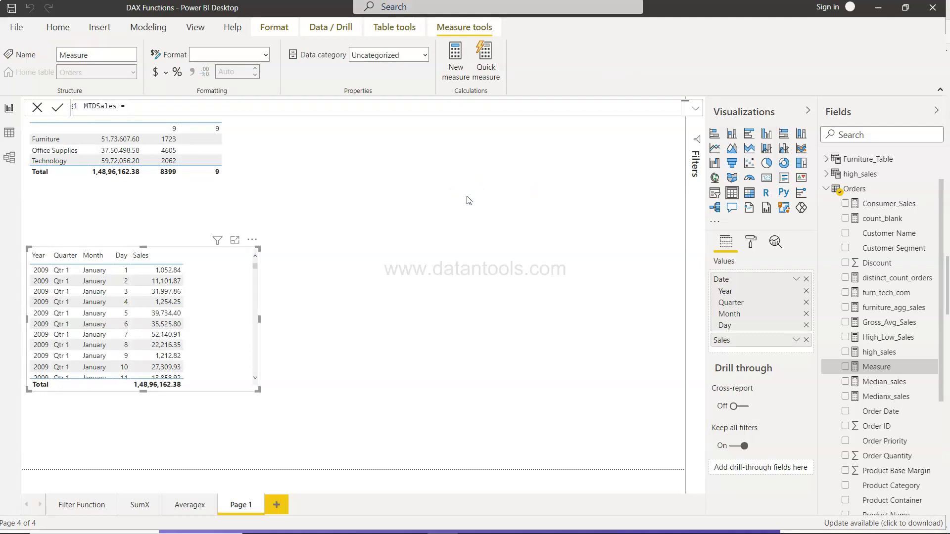
{"action": "type", "text": " MTD"}
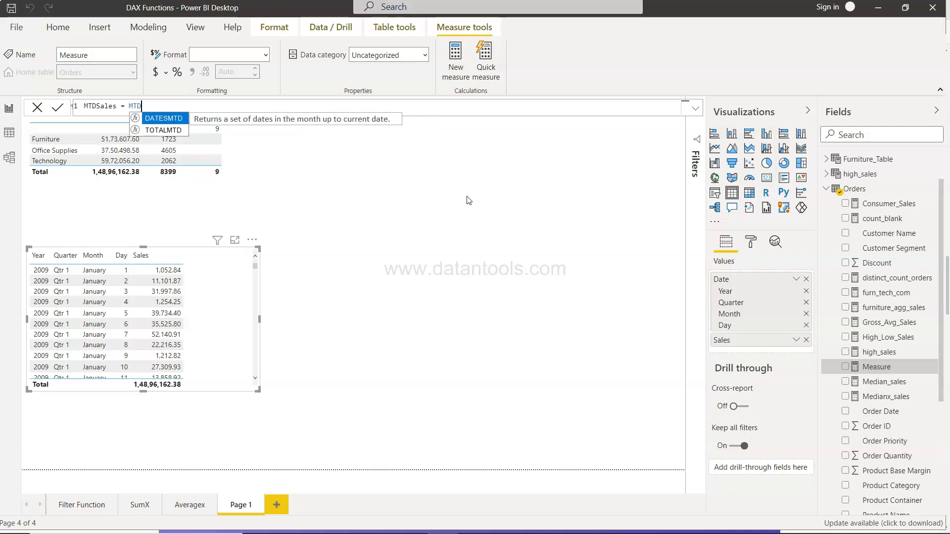
{"action": "key", "text": "Down"}
{"action": "key", "text": "Tab"}
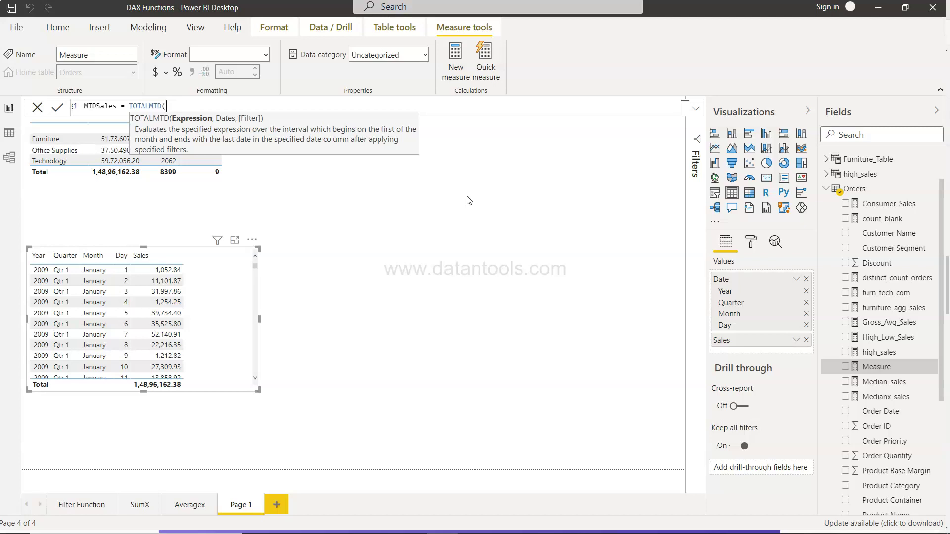
Complete the formula as TOTALMTD(SUM(Orders[Sales]),'Calendar'[Date]) and commit the measure.
{"action": "left_click", "coordinate": [472, 170]}
{"action": "type", "text": "SUM("}
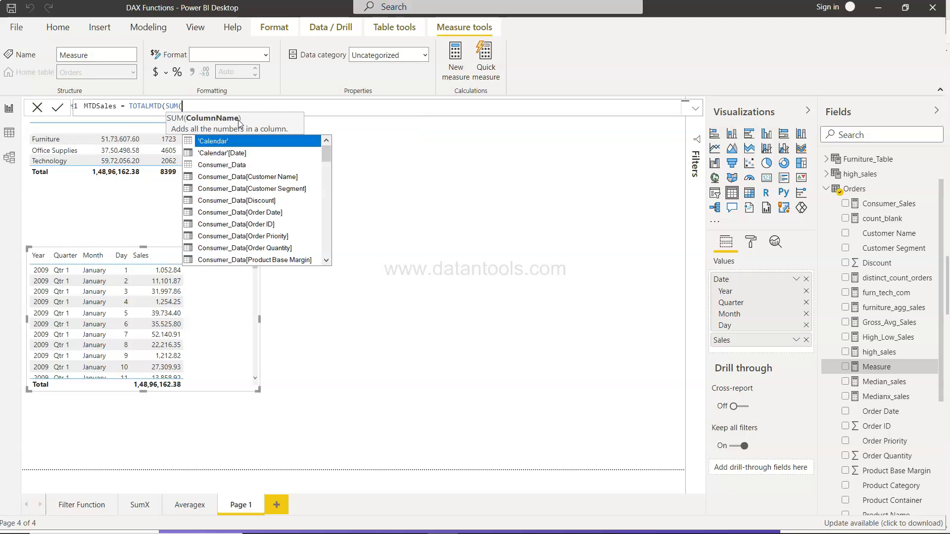
{"action": "type", "text": "Sale"}
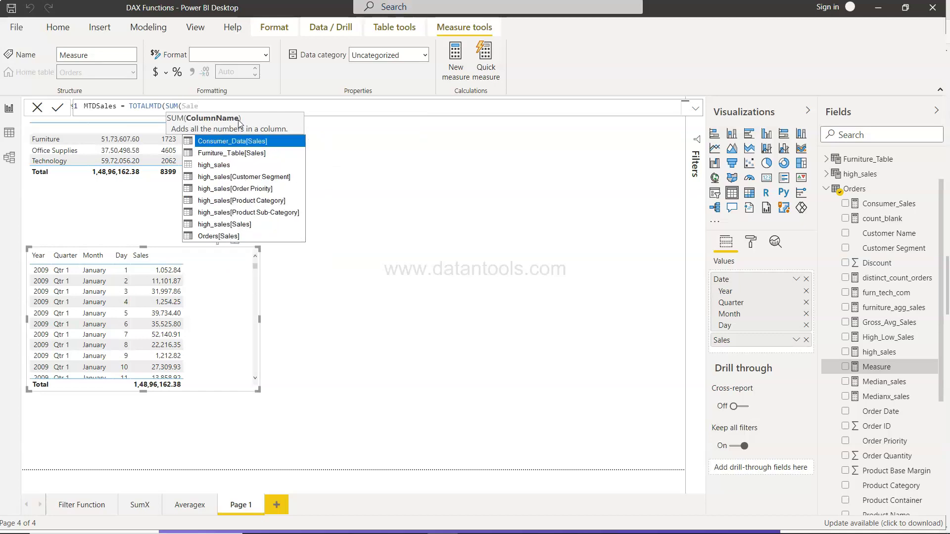
{"action": "type", "text": "s"}
{"action": "key", "text": "Down"}
{"action": "key", "text": "Down"}
{"action": "key", "text": "Down"}
{"action": "key", "text": "Down"}
{"action": "key", "text": "Down"}
{"action": "key", "text": "Down"}
{"action": "key", "text": "Down"}
{"action": "key", "text": "Down"}
{"action": "key", "text": "Tab"}
{"action": "type", "text": ")"}
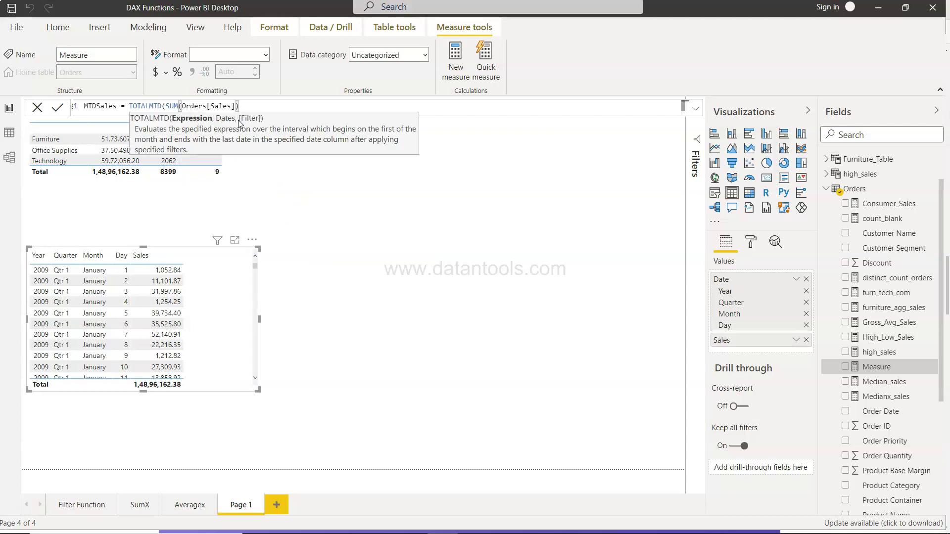
{"action": "type", "text": ","}
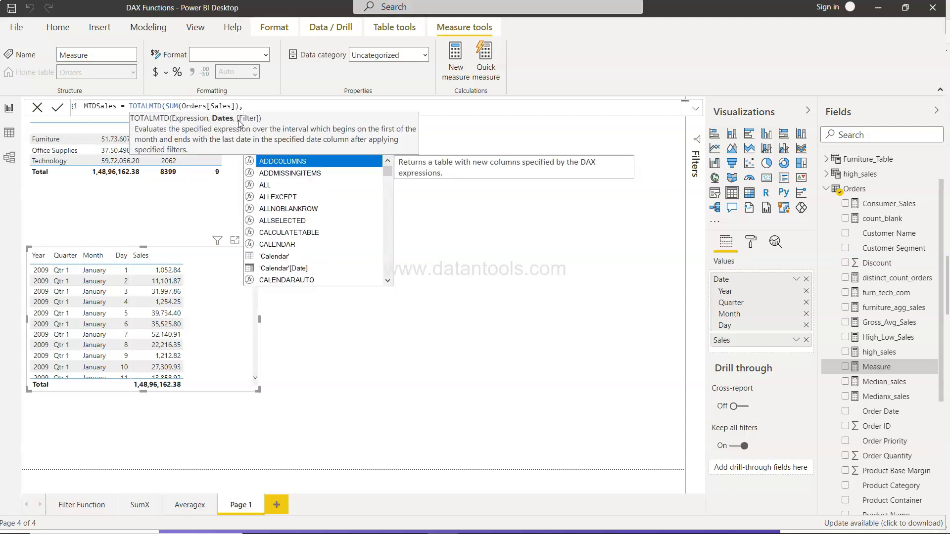
{"action": "key", "text": "Down"}
{"action": "key", "text": "Down"}
{"action": "key", "text": "Down"}
{"action": "key", "text": "Down"}
{"action": "key", "text": "Down"}
{"action": "key", "text": "Down"}
{"action": "key", "text": "Down"}
{"action": "key", "text": "Down"}
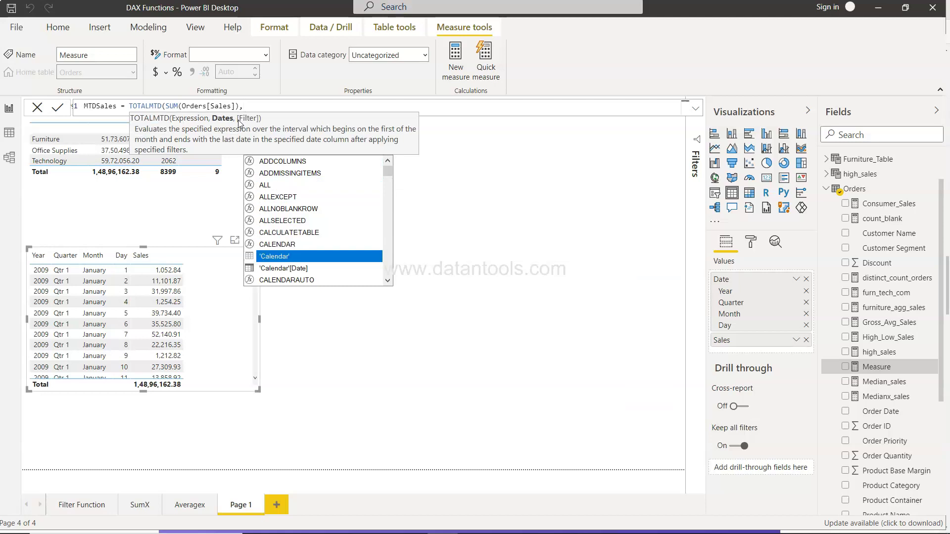
{"action": "key", "text": "Down"}
{"action": "key", "text": "Tab"}
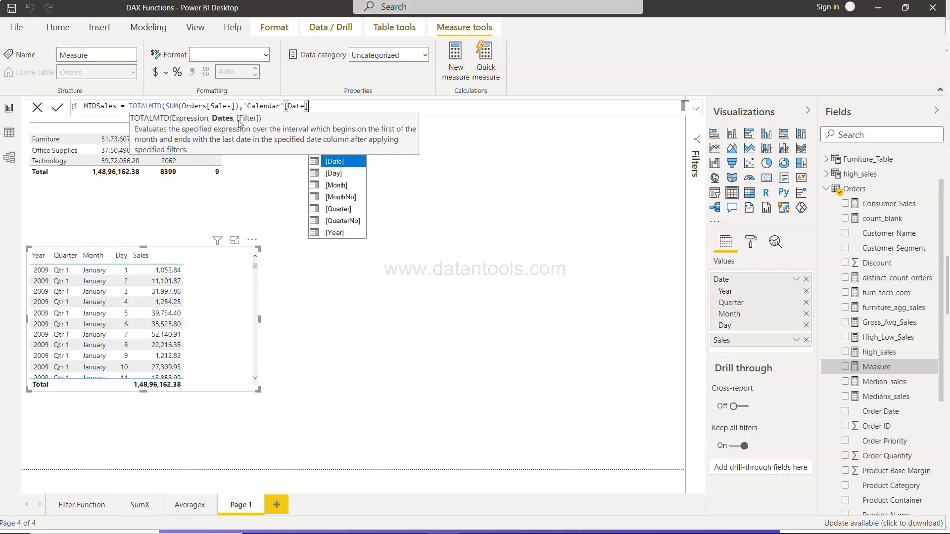
{"action": "type", "text": ")"}
{"action": "left_click", "coordinate": [58, 109]}
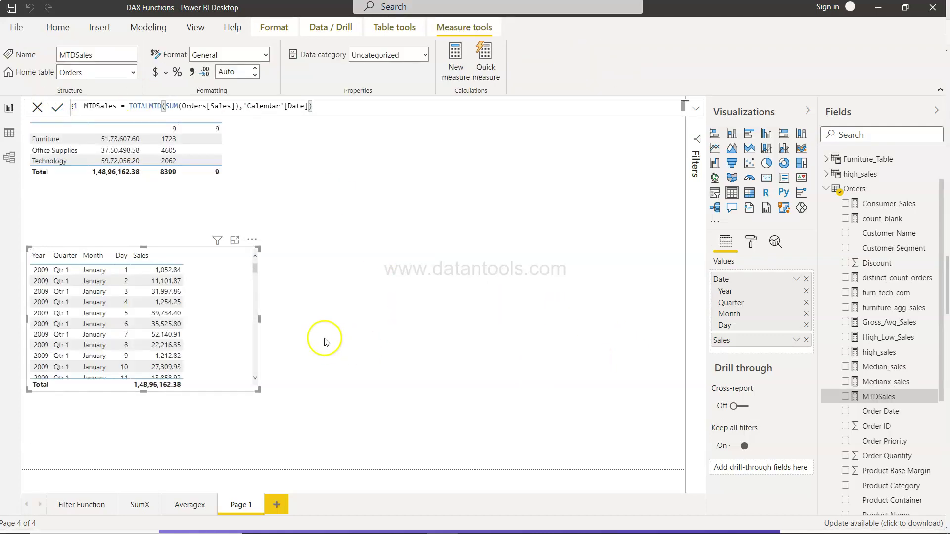
{"action": "left_click", "coordinate": [845, 397]}
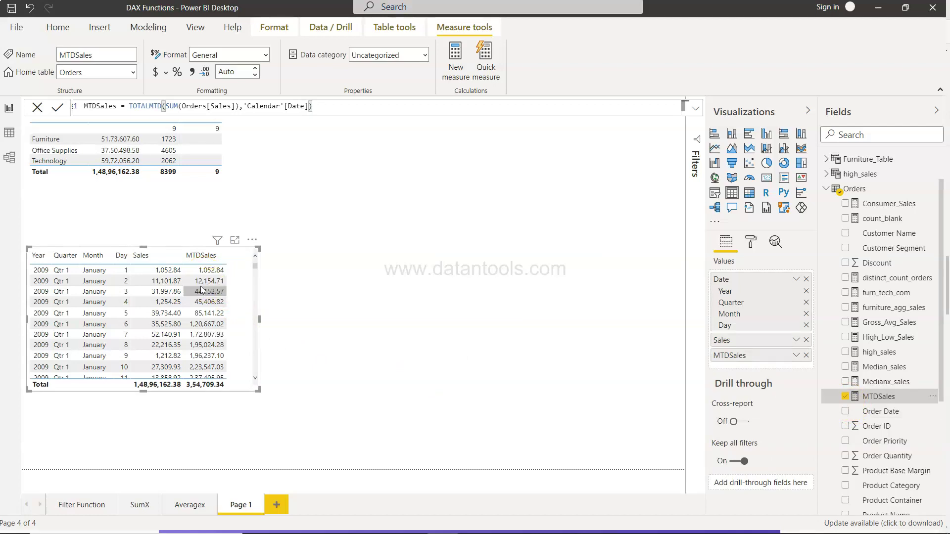
{"action": "left_click", "coordinate": [169, 276]}
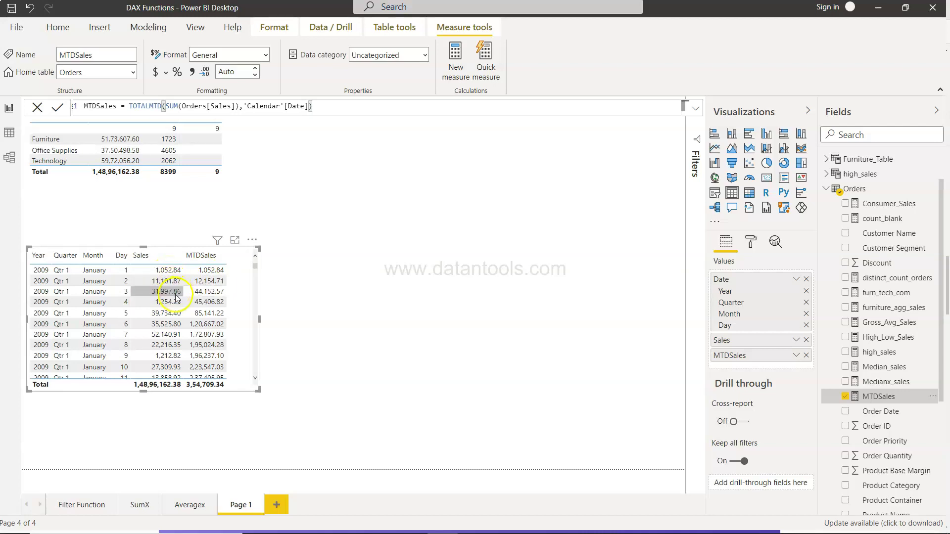
{"action": "left_click", "coordinate": [206, 293]}
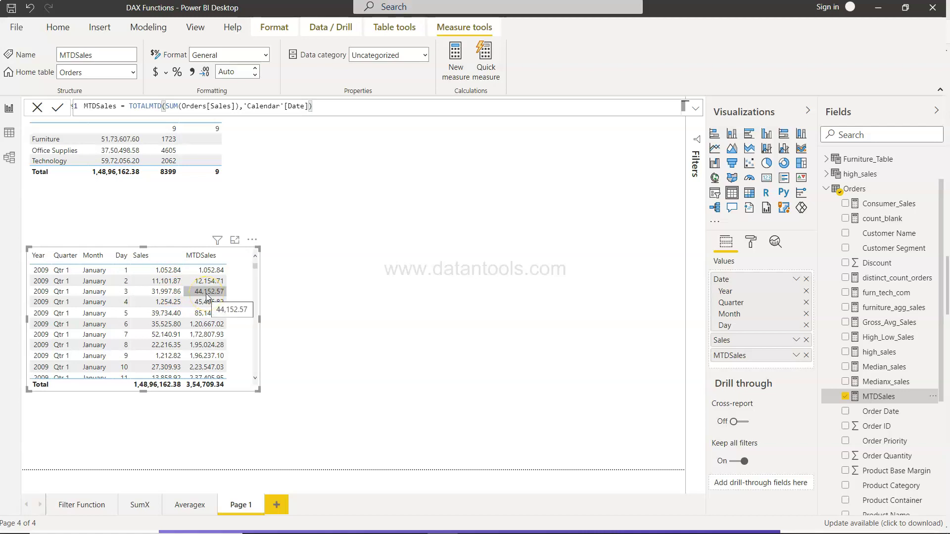
{"action": "left_click", "coordinate": [209, 339]}
{"action": "left_click", "coordinate": [210, 369]}
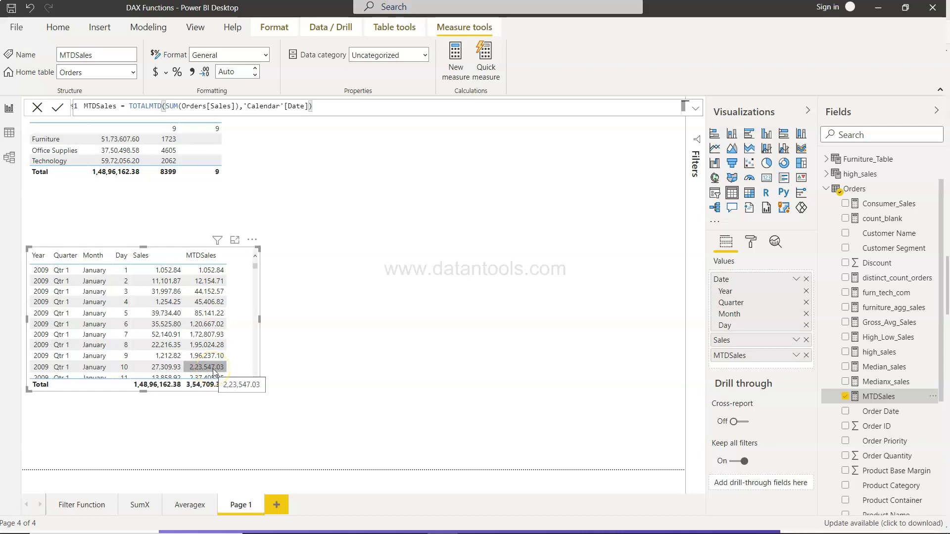
{"action": "scroll", "coordinate": [214, 372], "scroll_direction": "down", "scroll_amount": 5}
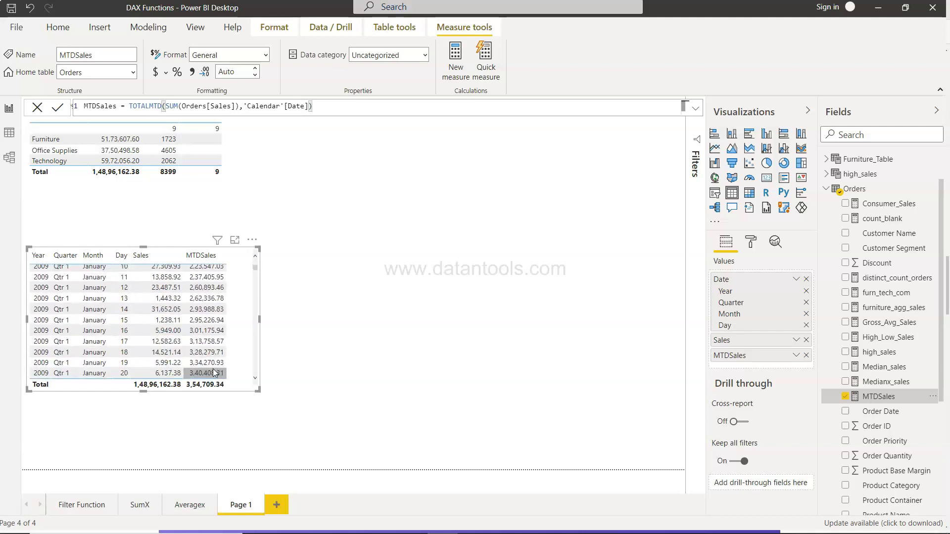
{"action": "scroll", "coordinate": [213, 372], "scroll_direction": "down", "scroll_amount": 6}
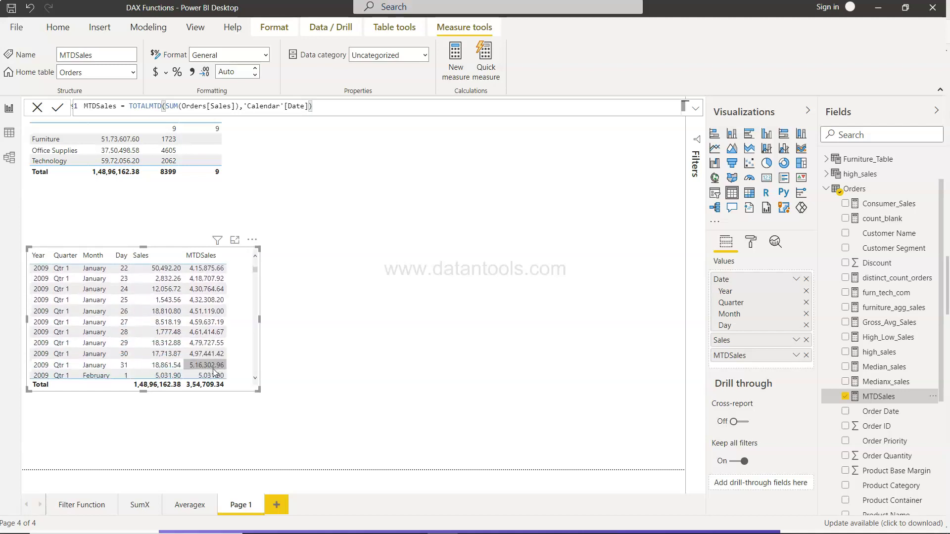
{"action": "left_click", "coordinate": [210, 339]}
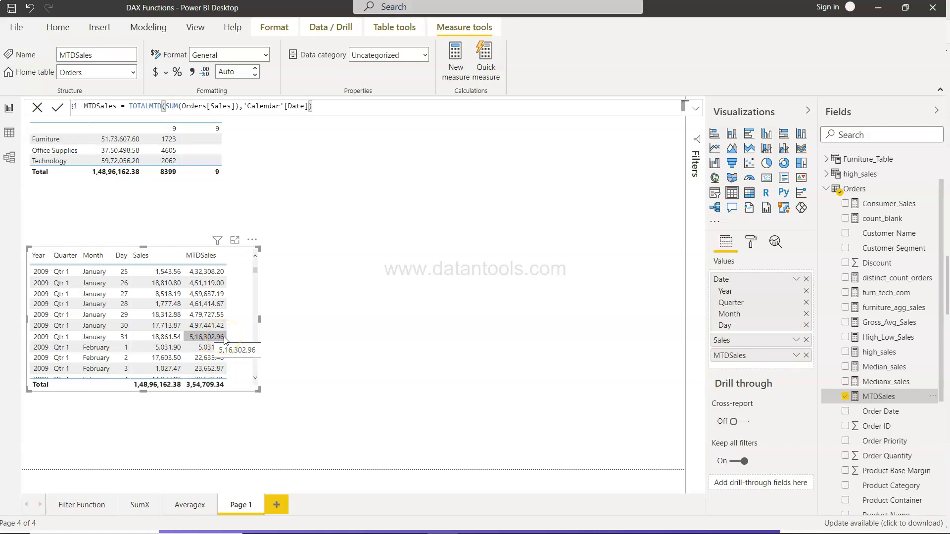
{"action": "left_click", "coordinate": [233, 341]}
{"action": "scroll", "coordinate": [233, 341], "scroll_direction": "down", "scroll_amount": 2}
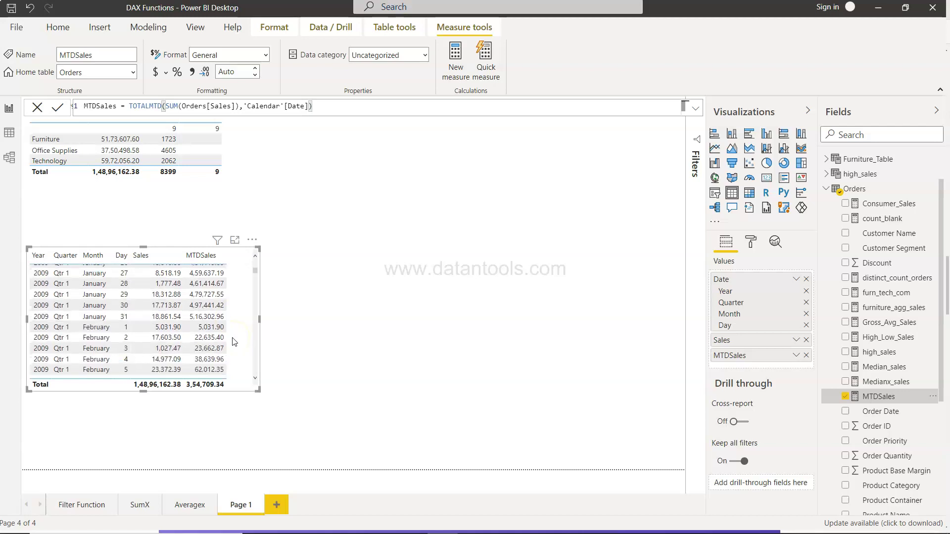
{"action": "left_click", "coordinate": [174, 338]}
{"action": "scroll", "coordinate": [210, 328], "scroll_direction": "down", "scroll_amount": 4}
{"action": "scroll", "coordinate": [210, 328], "scroll_direction": "down", "scroll_amount": 6}
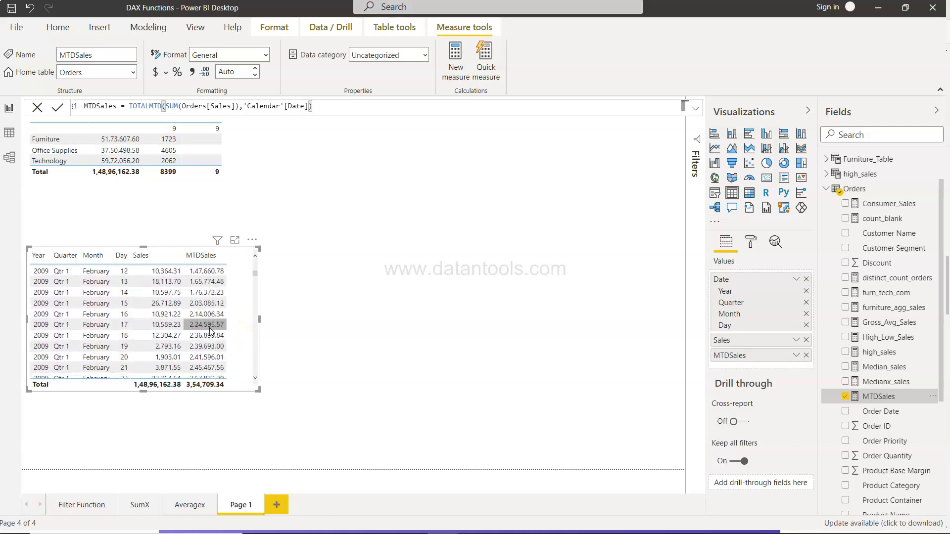
{"action": "scroll", "coordinate": [209, 328], "scroll_direction": "down", "scroll_amount": 2}
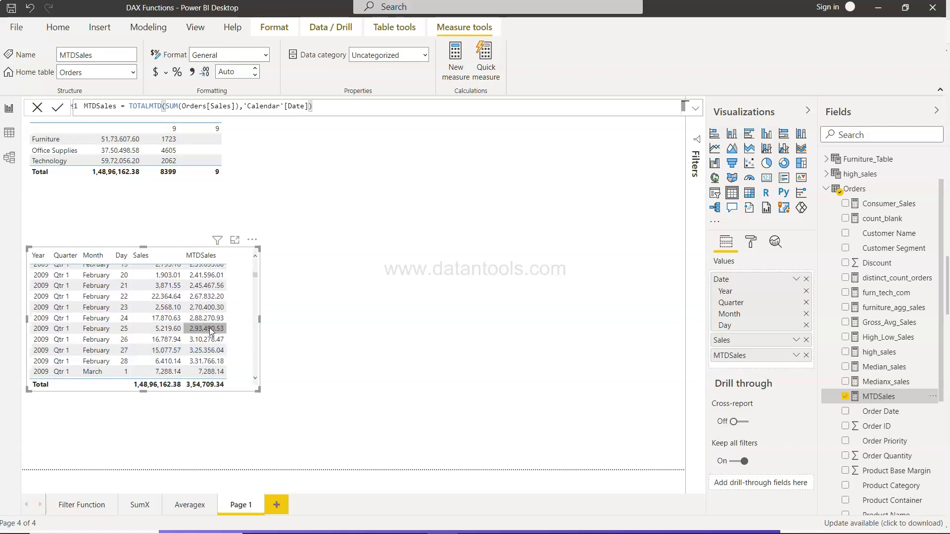
{"action": "left_click", "coordinate": [209, 350]}
{"action": "scroll", "coordinate": [209, 352], "scroll_direction": "down", "scroll_amount": 15}
{"action": "scroll", "coordinate": [210, 354], "scroll_direction": "down", "scroll_amount": 5}
{"action": "scroll", "coordinate": [210, 353], "scroll_direction": "up", "scroll_amount": 15}
{"action": "scroll", "coordinate": [208, 351], "scroll_direction": "up", "scroll_amount": 20}
{"action": "scroll", "coordinate": [209, 350], "scroll_direction": "up", "scroll_amount": 2}
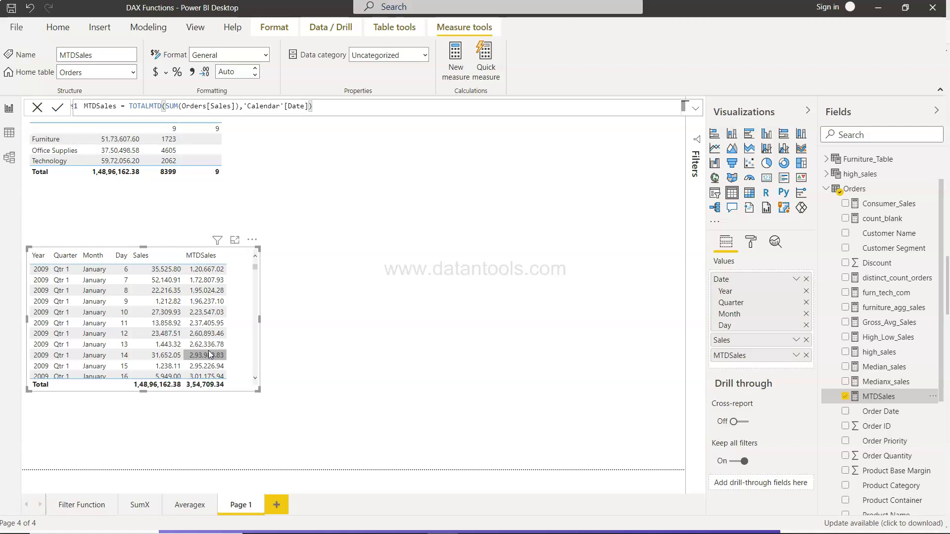
Add a new empty table visual and place it beside the calendar table.
{"action": "left_click", "coordinate": [353, 342]}
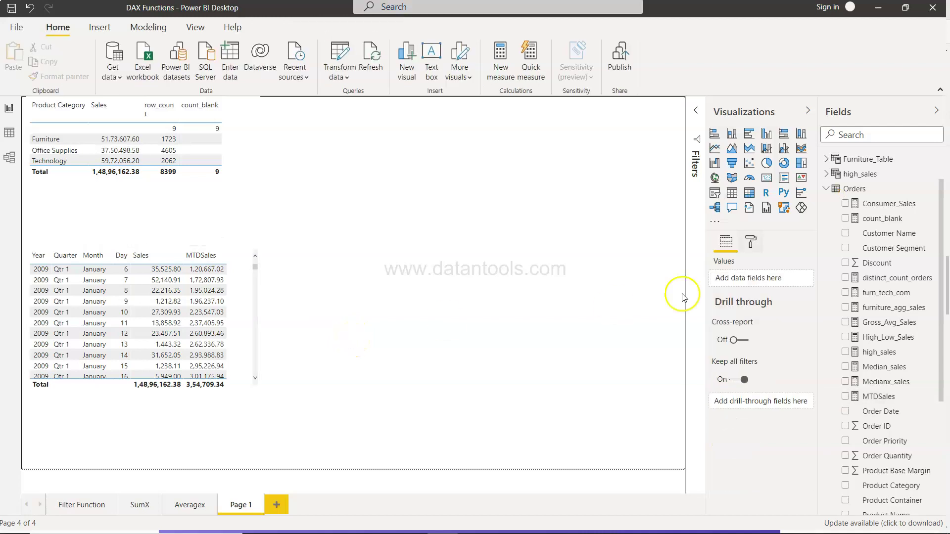
{"action": "left_click", "coordinate": [732, 194]}
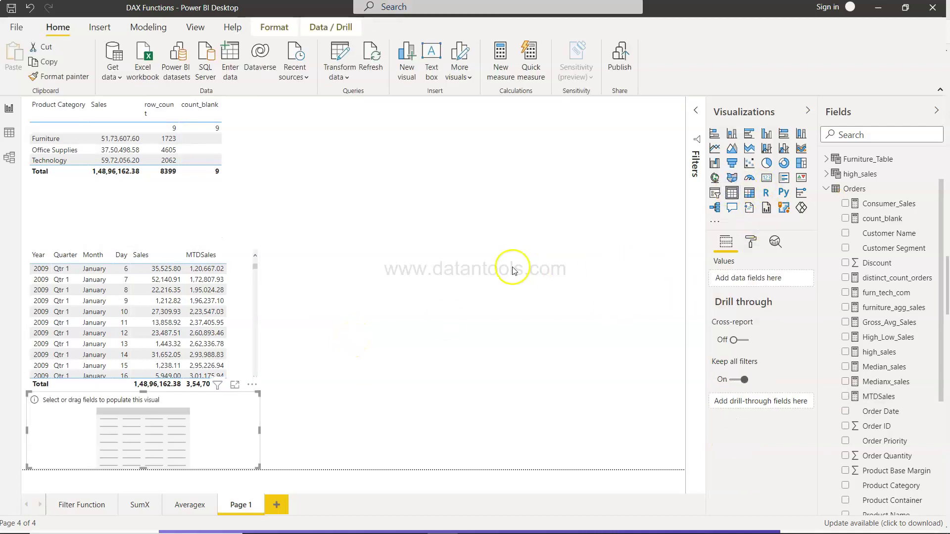
{"action": "left_click_drag", "start_coordinate": [230, 421], "coordinate": [468, 277]}
Fill the new table with Order Date, Sales and MTDSales columns.
{"action": "scroll", "coordinate": [895, 284], "scroll_direction": "down", "scroll_amount": 5}
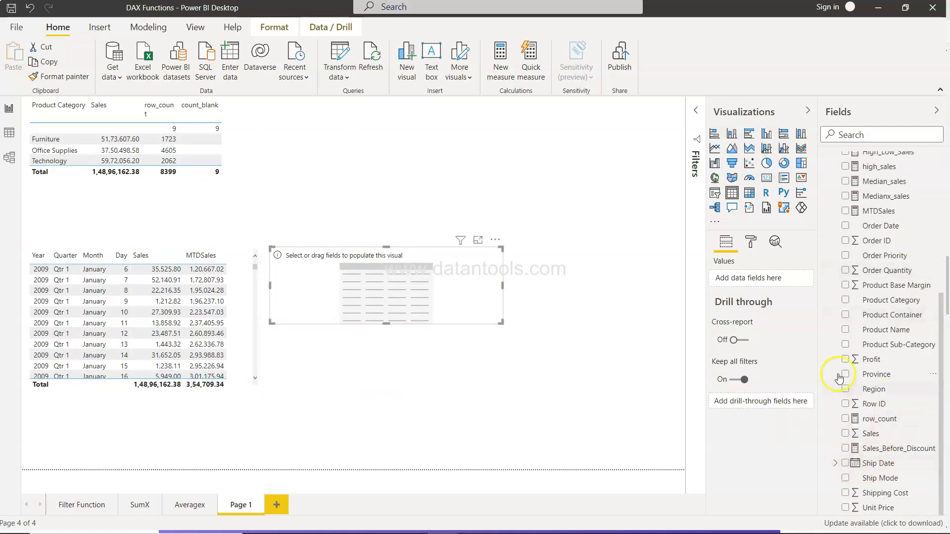
{"action": "left_click", "coordinate": [846, 226]}
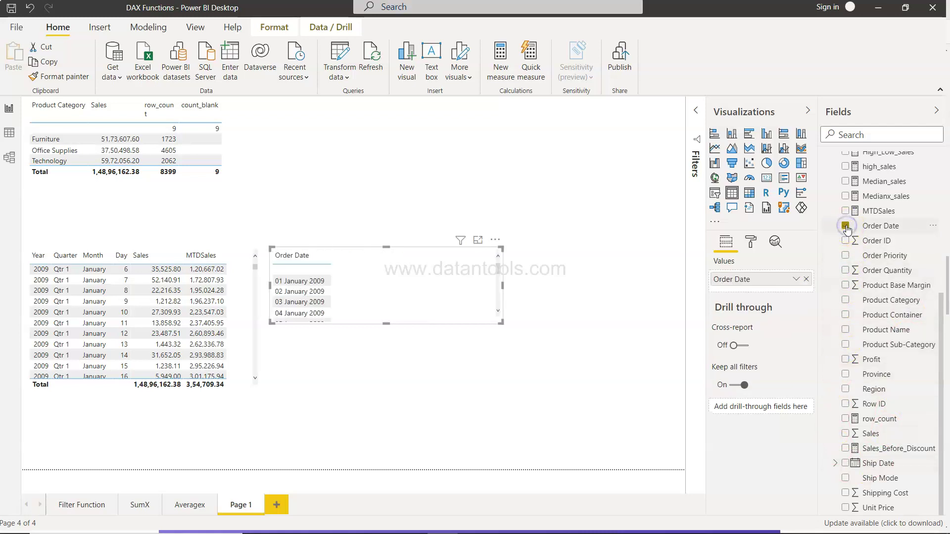
{"action": "left_click", "coordinate": [344, 304]}
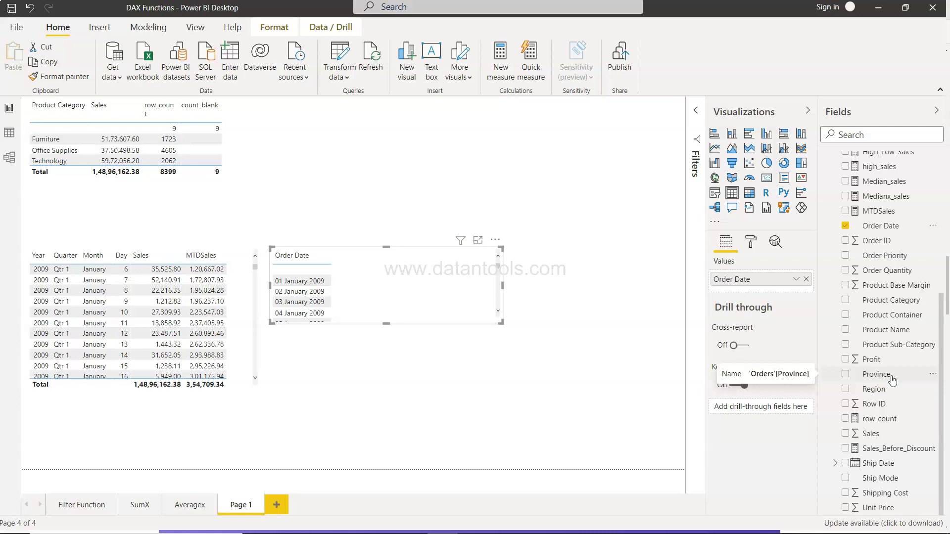
{"action": "left_click", "coordinate": [845, 434]}
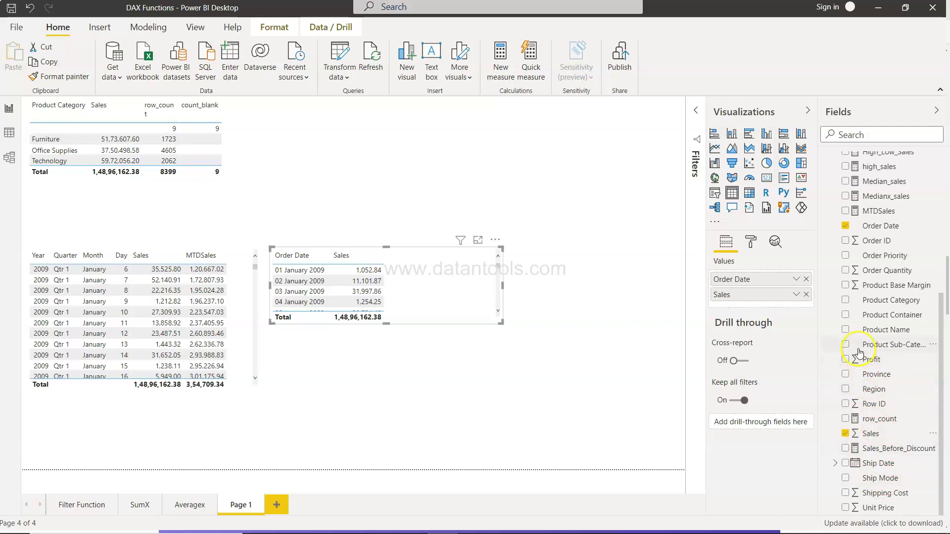
{"action": "left_click", "coordinate": [846, 212]}
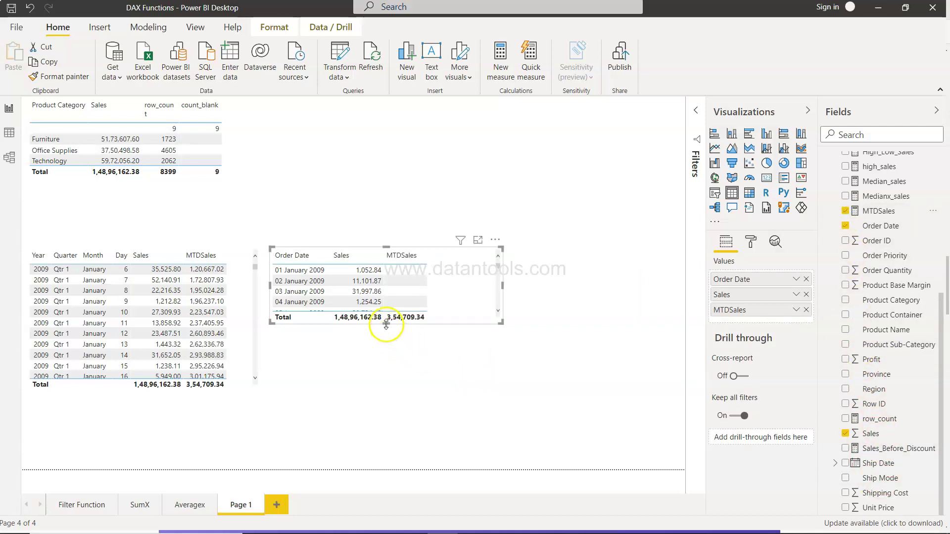
Stretch the Order Date table taller and scroll into 2010 rows, where MTDSales stays blank.
{"action": "left_click_drag", "start_coordinate": [386, 325], "coordinate": [386, 457]}
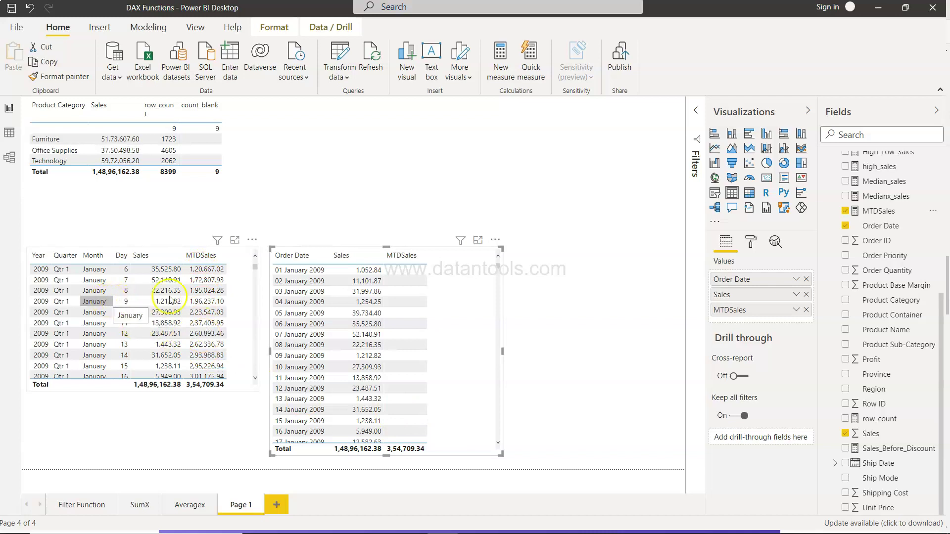
{"action": "scroll", "coordinate": [910, 199], "scroll_direction": "up", "scroll_amount": 5}
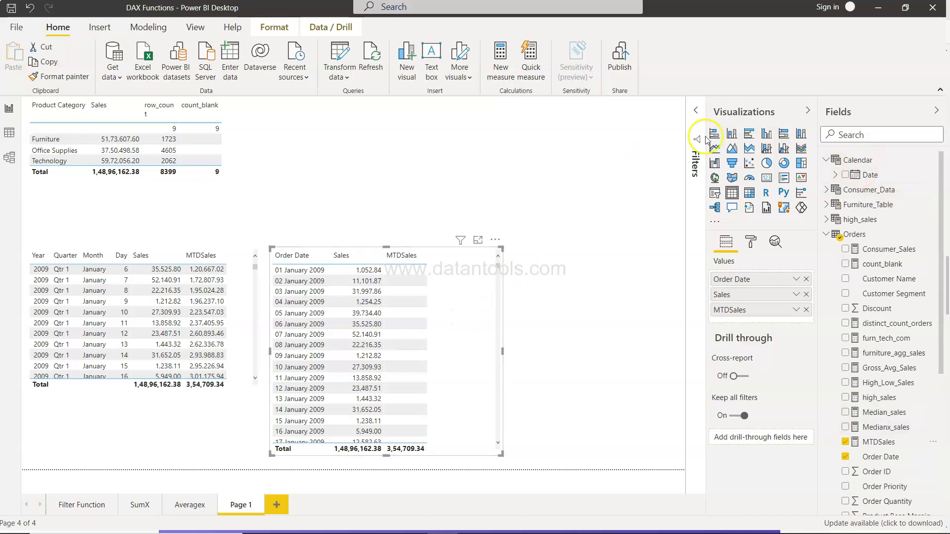
{"action": "scroll", "coordinate": [923, 296], "scroll_direction": "down", "scroll_amount": 5}
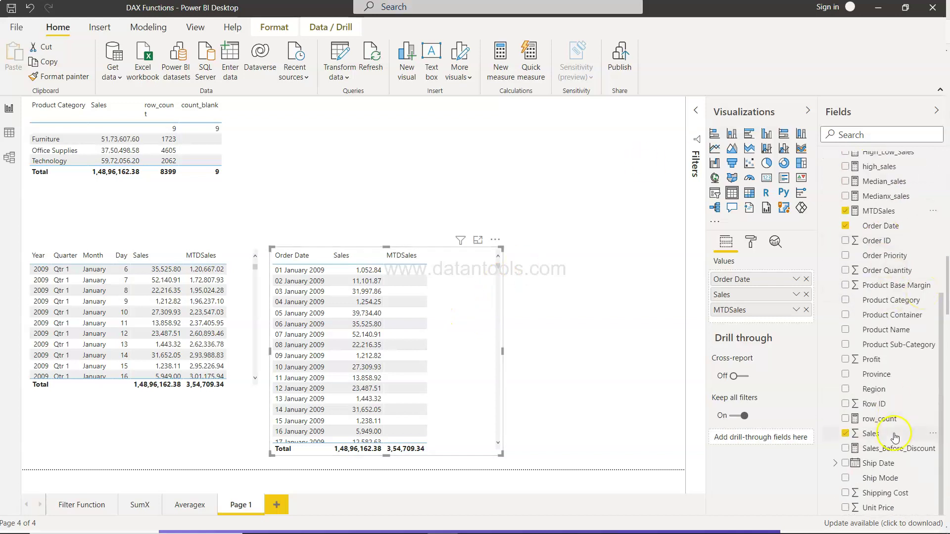
{"action": "left_click_drag", "start_coordinate": [497, 270], "coordinate": [497, 437]}
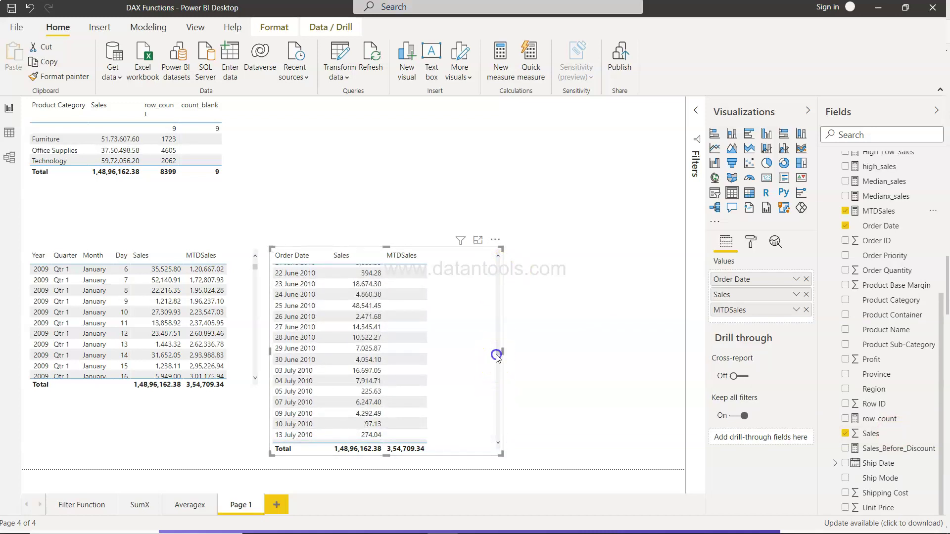
{"action": "left_click", "coordinate": [497, 393]}
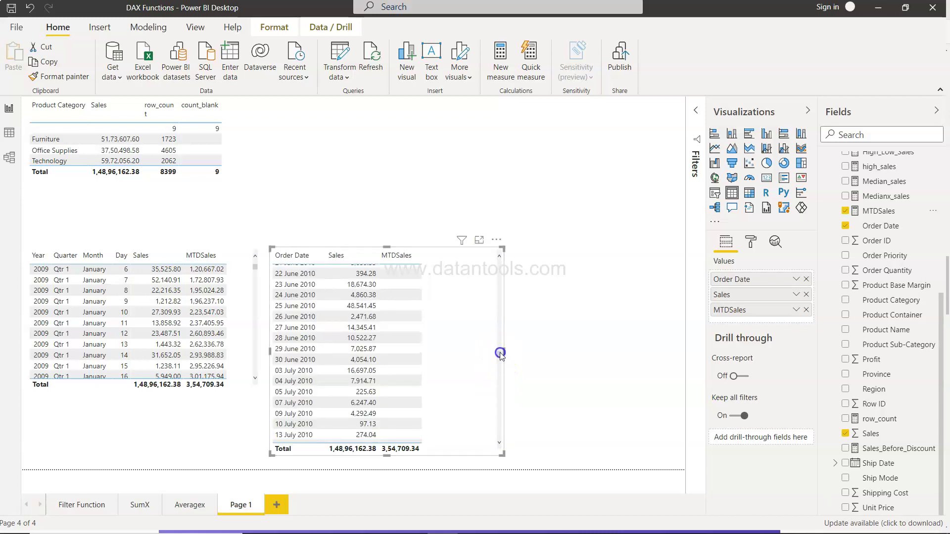
{"action": "left_click", "coordinate": [497, 396]}
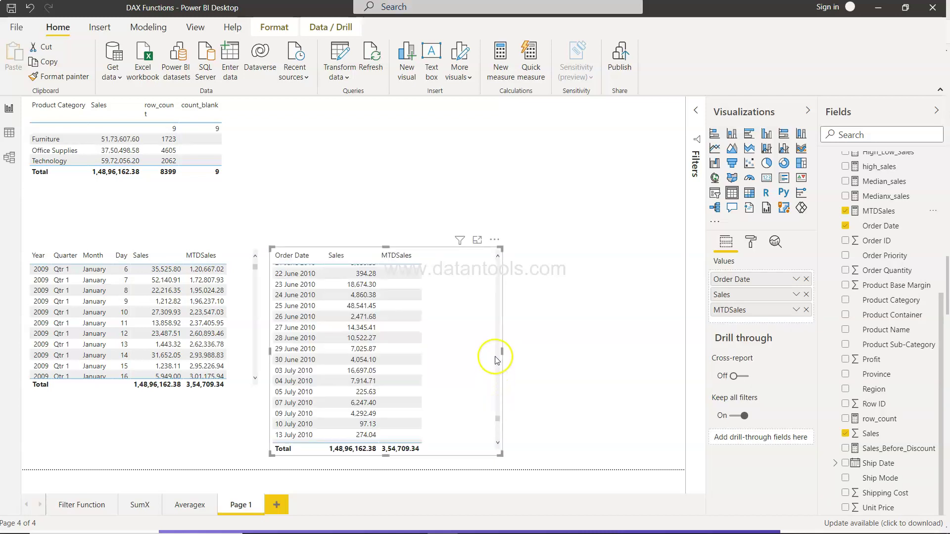
{"action": "scroll", "coordinate": [485, 414], "scroll_direction": "down", "scroll_amount": 15}
{"action": "scroll", "coordinate": [485, 413], "scroll_direction": "down", "scroll_amount": 20}
{"action": "scroll", "coordinate": [486, 415], "scroll_direction": "down", "scroll_amount": 20}
{"action": "scroll", "coordinate": [486, 415], "scroll_direction": "down", "scroll_amount": 20}
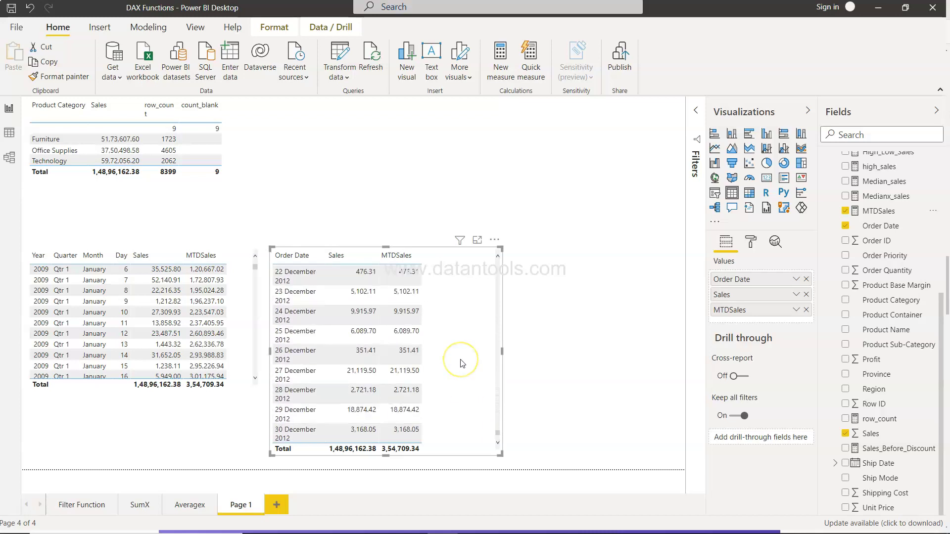
{"action": "scroll", "coordinate": [460, 363], "scroll_direction": "up", "scroll_amount": 4}
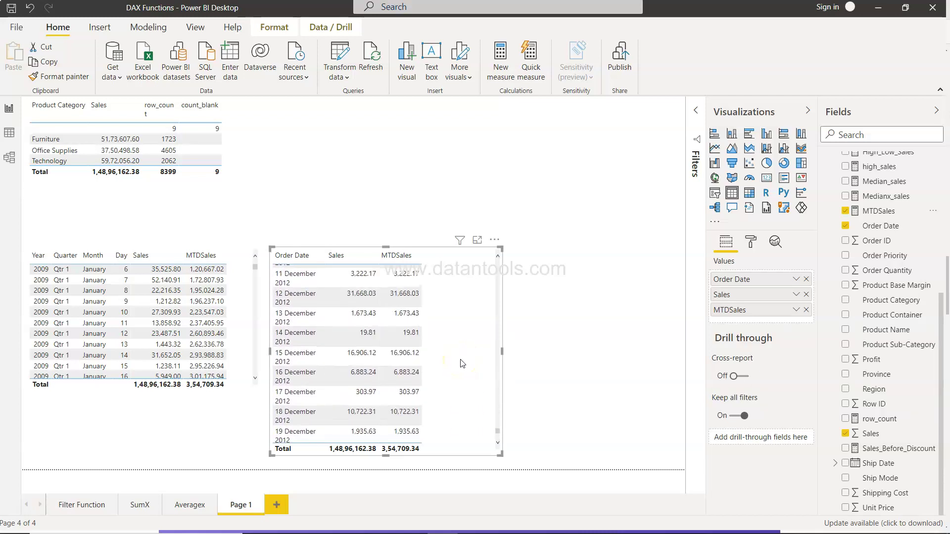
{"action": "scroll", "coordinate": [461, 364], "scroll_direction": "up", "scroll_amount": 5}
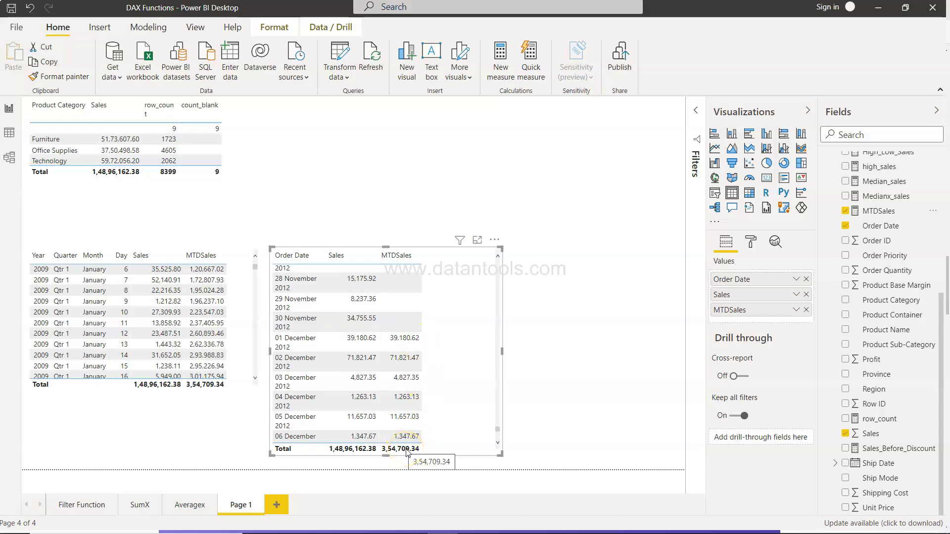
{"action": "scroll", "coordinate": [403, 394], "scroll_direction": "down", "scroll_amount": 1}
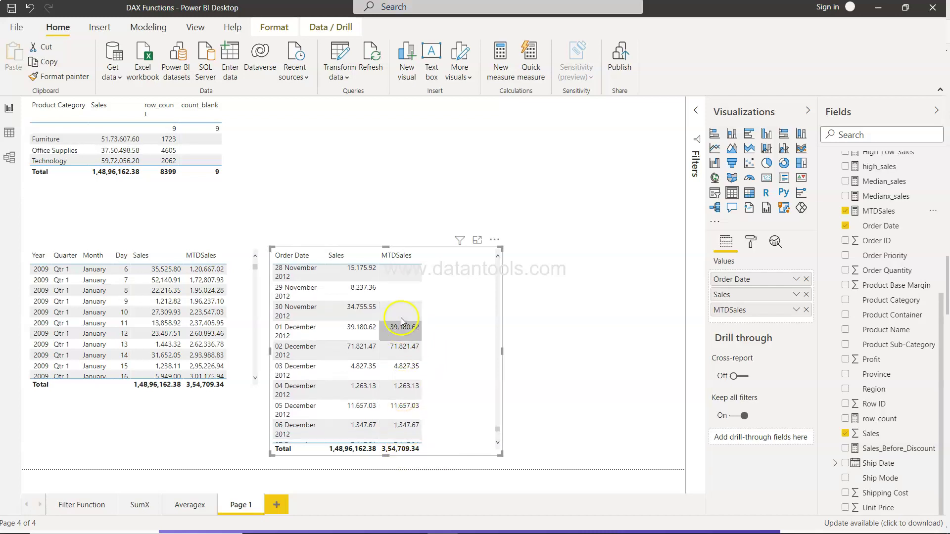
{"action": "scroll", "coordinate": [409, 399], "scroll_direction": "down", "scroll_amount": 5}
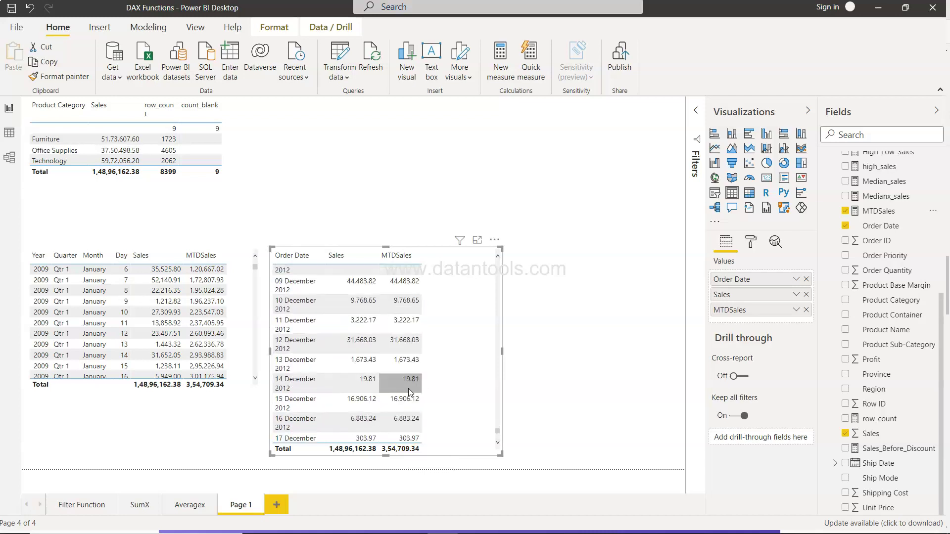
{"action": "scroll", "coordinate": [409, 393], "scroll_direction": "down", "scroll_amount": 6}
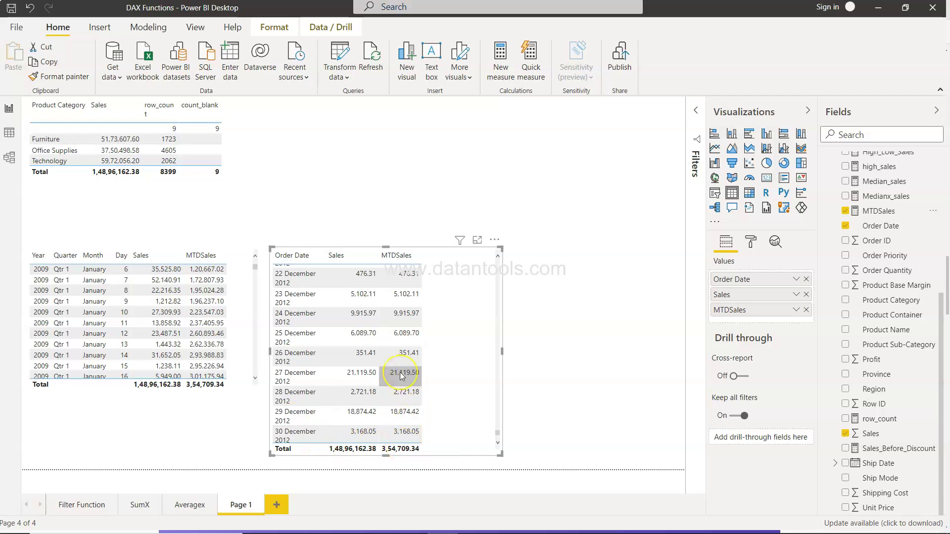
{"action": "scroll", "coordinate": [402, 376], "scroll_direction": "down", "scroll_amount": 1}
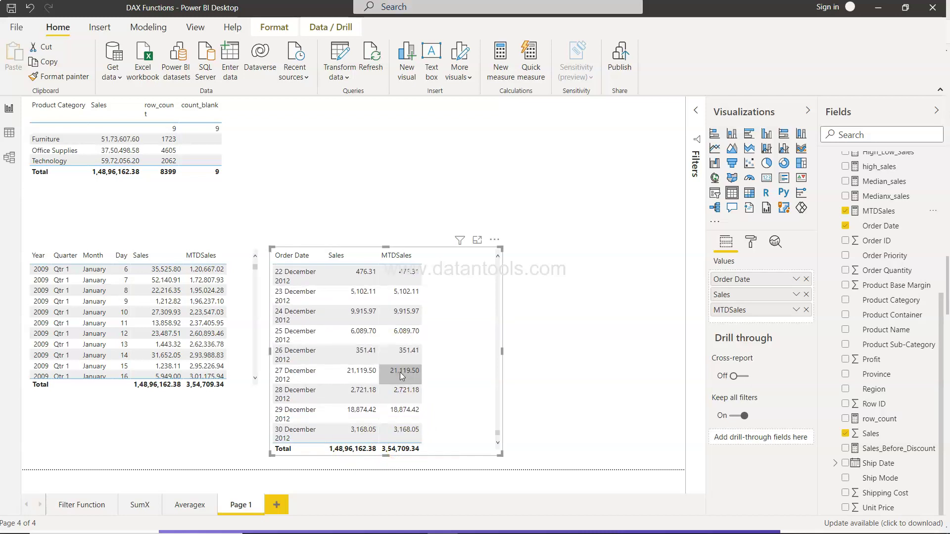
{"action": "left_click", "coordinate": [487, 343]}
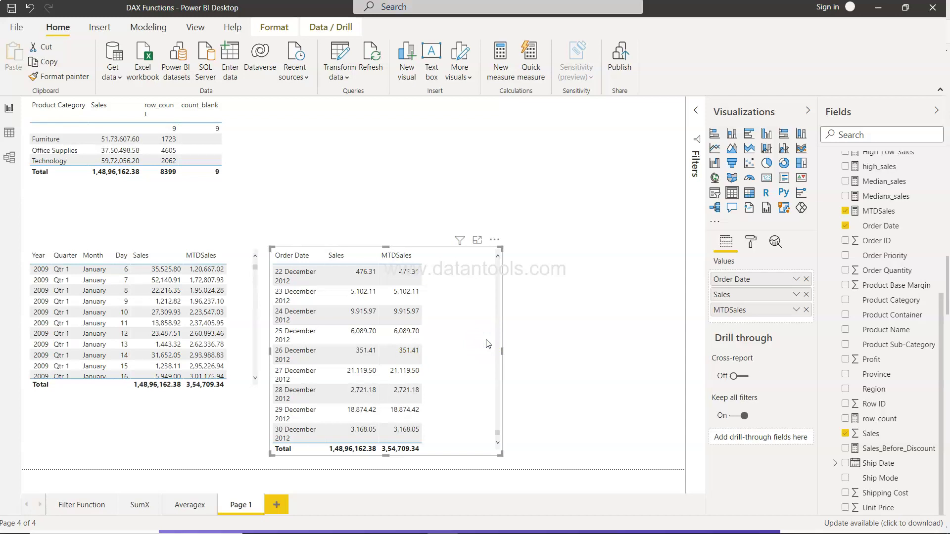
Delete the Order Date table and select the remaining Year/Quarter/Month/Day calendar table.
{"action": "key", "text": "Delete"}
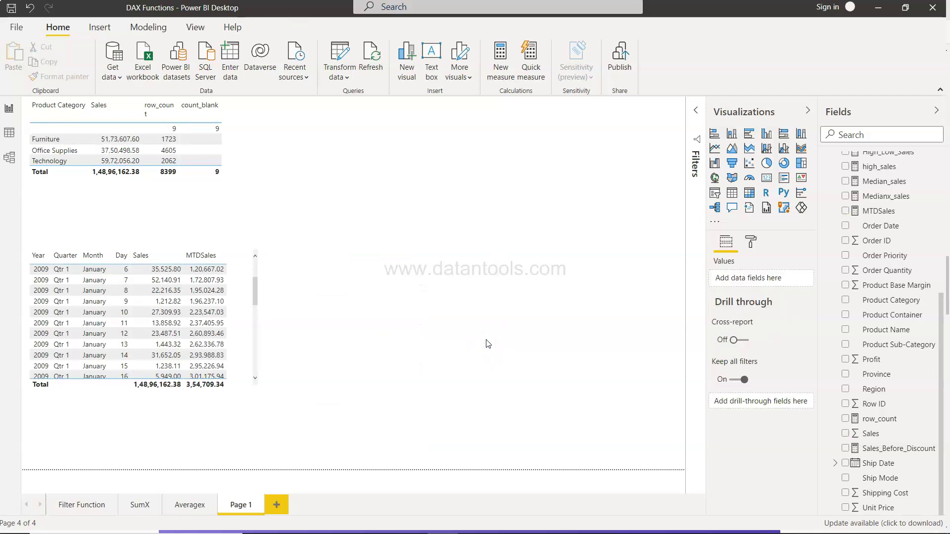
{"action": "left_click", "coordinate": [249, 316]}
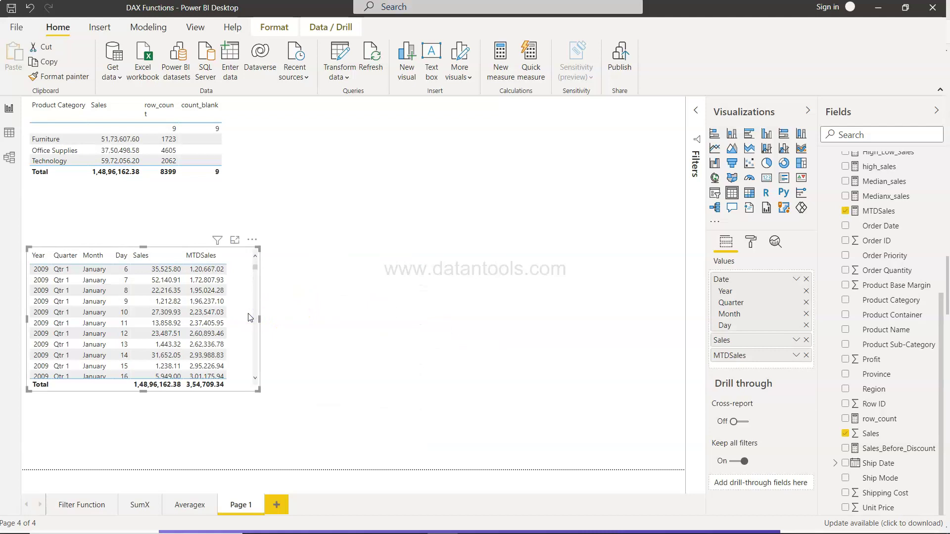